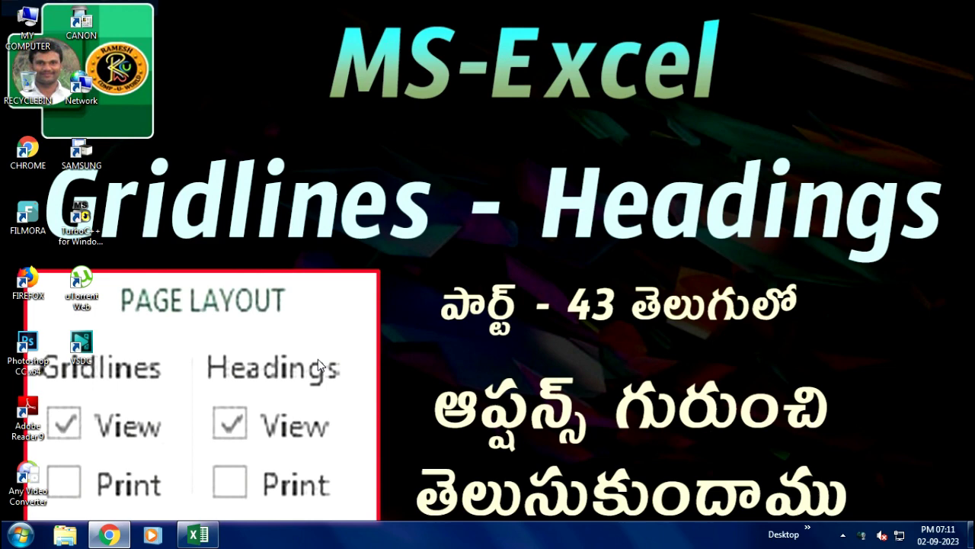
- Restore the AGE CALC workbook window and show its Page Layout settings
mouse_move(198, 538)
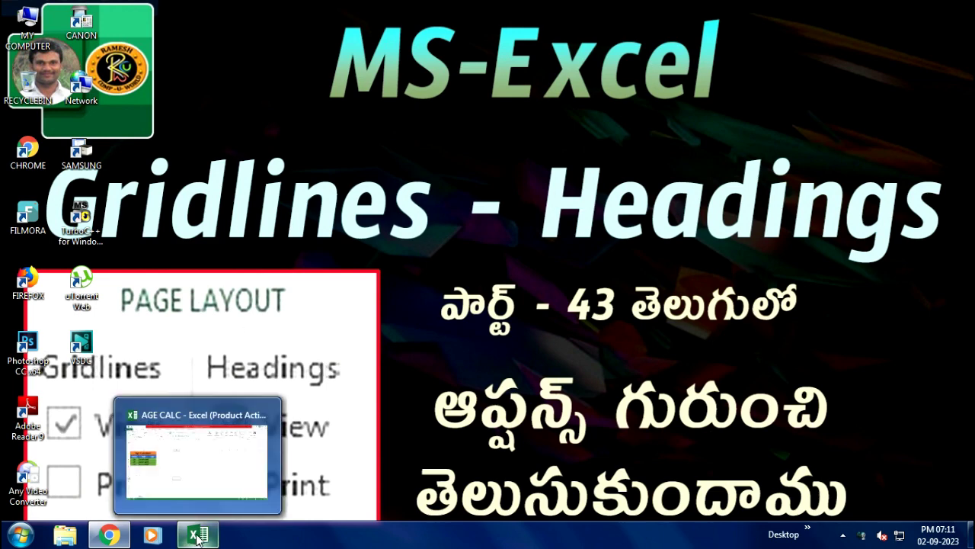
click(197, 538)
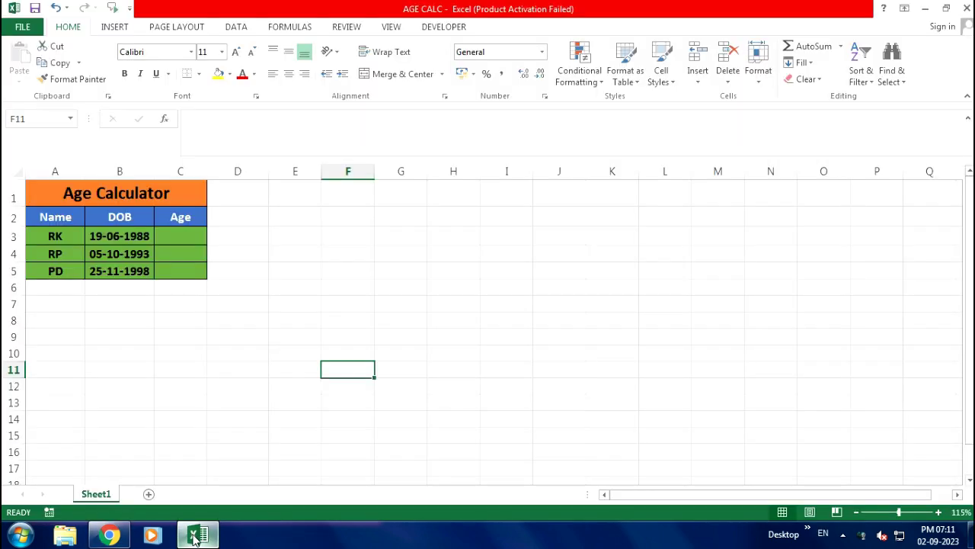
click(71, 217)
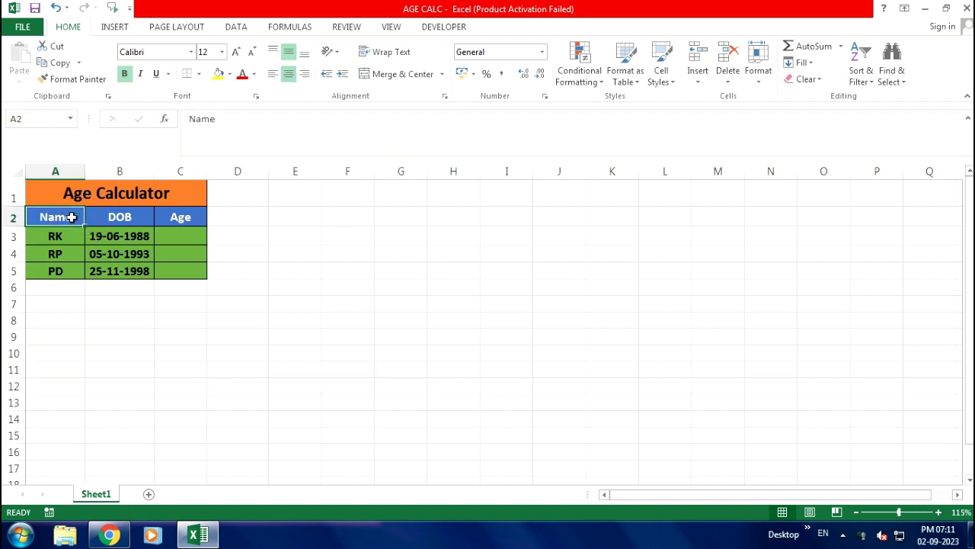
click(102, 196)
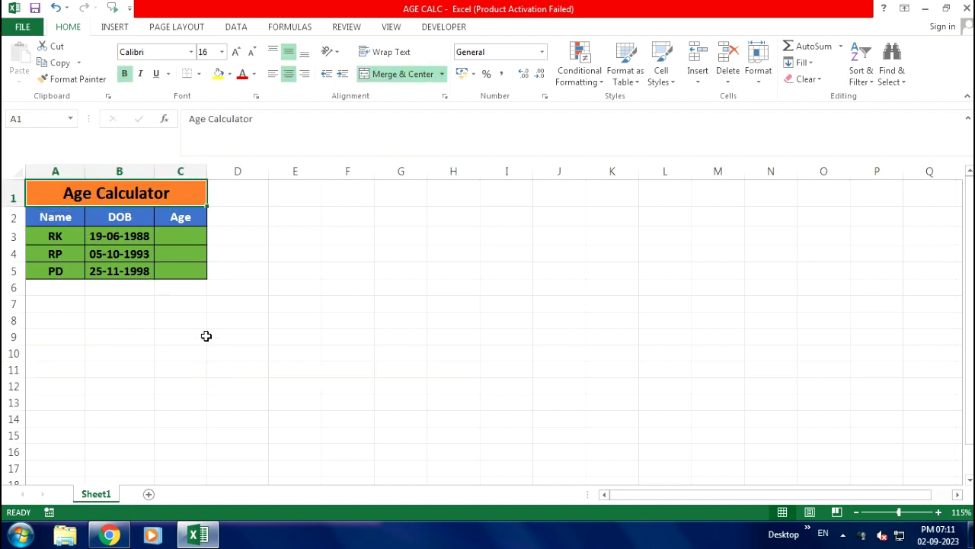
click(229, 321)
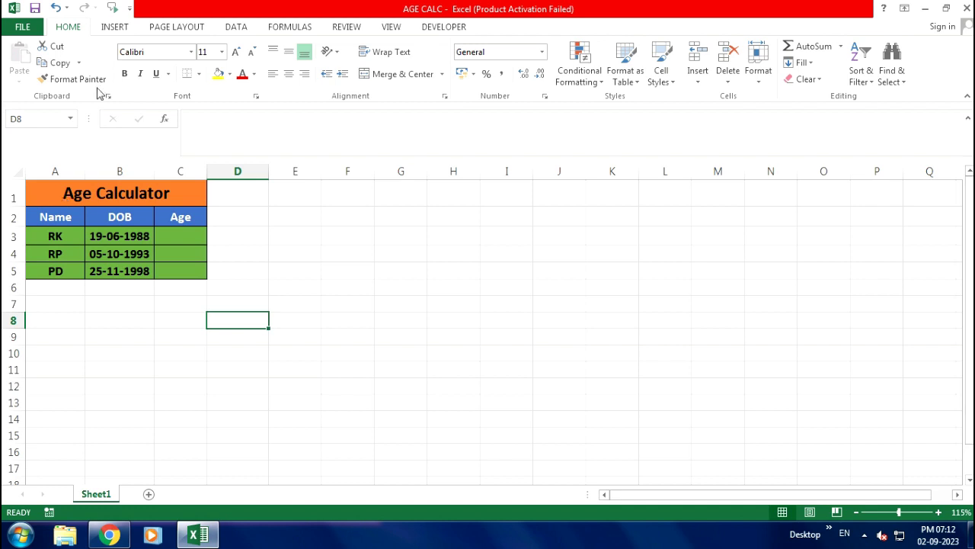
click(176, 28)
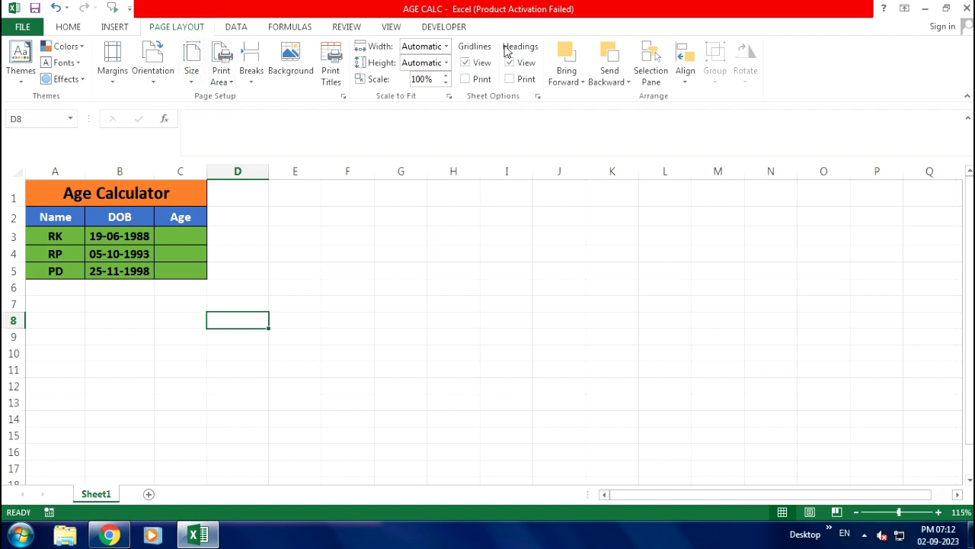
- Choose Normal margins, Portrait orientation and A4 paper size for the sheet
click(160, 340)
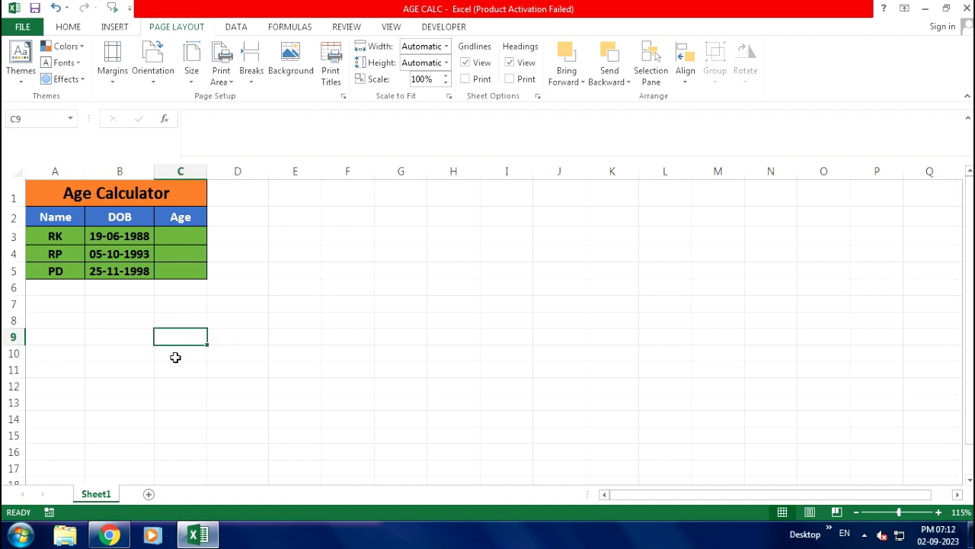
click(113, 79)
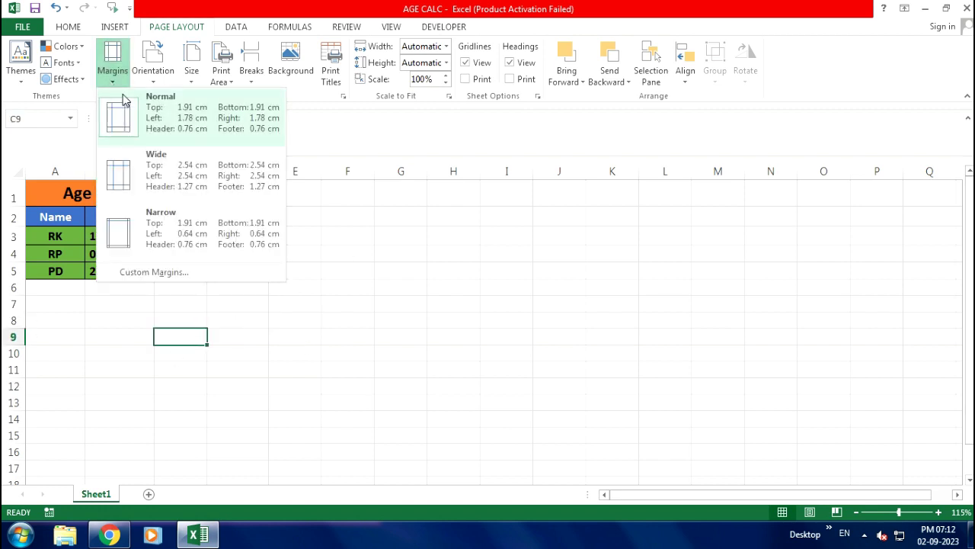
click(160, 118)
click(113, 80)
click(160, 108)
click(153, 76)
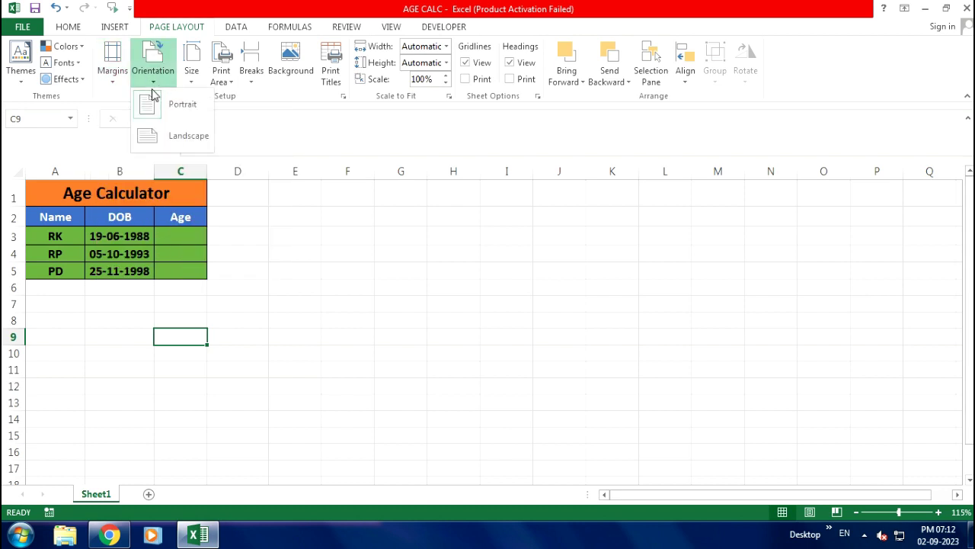
click(172, 111)
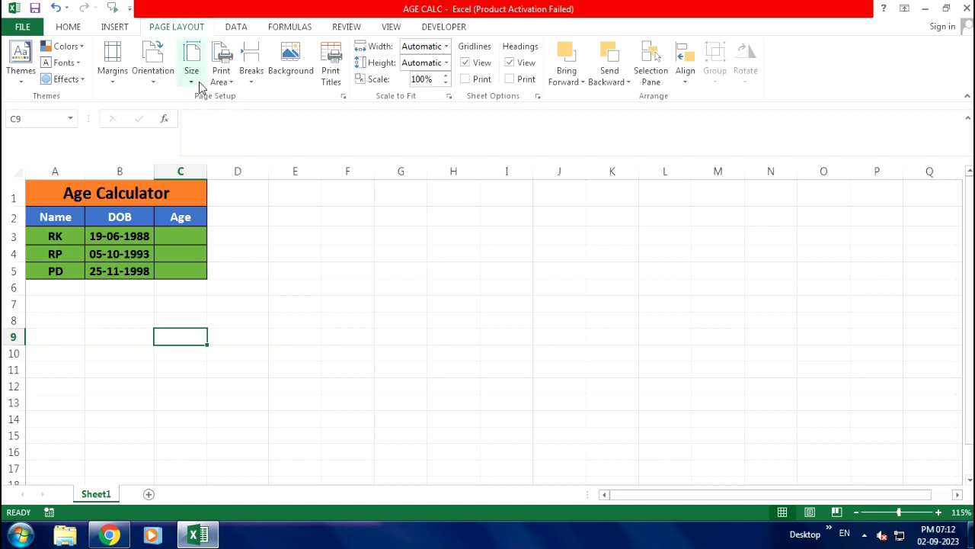
click(192, 76)
click(238, 113)
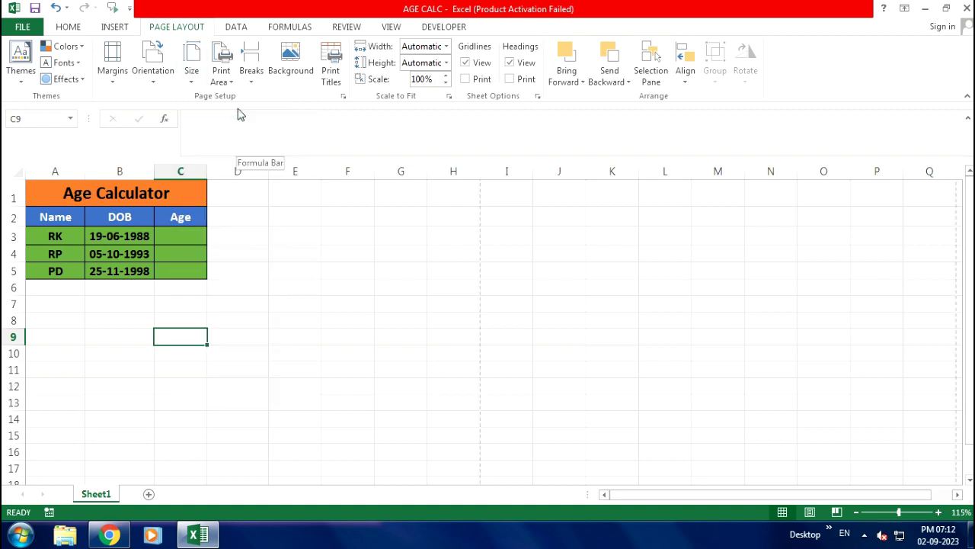
click(243, 332)
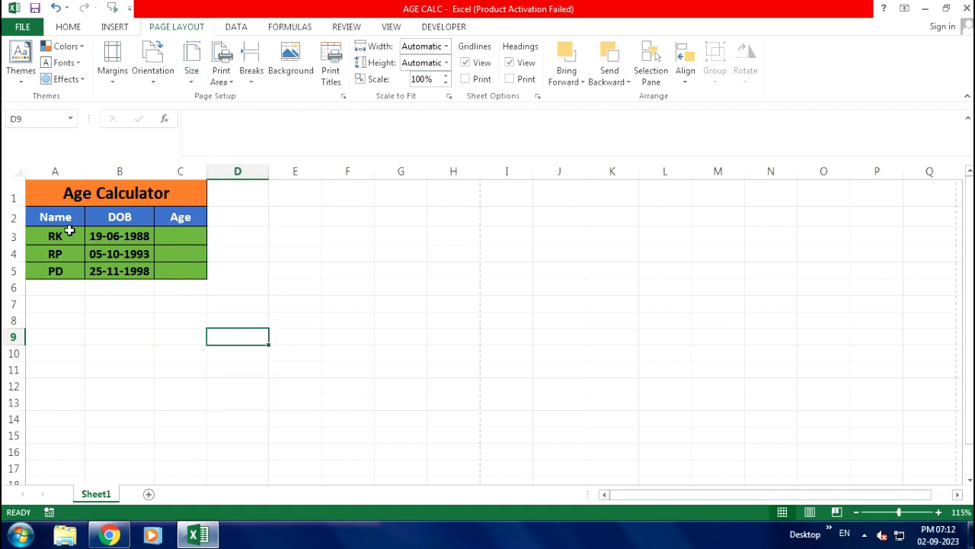
click(233, 302)
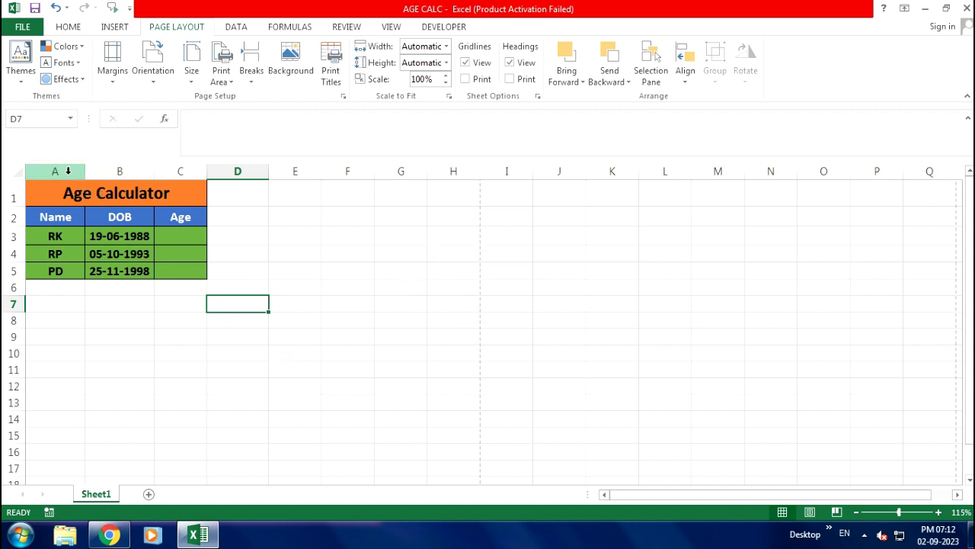
scroll(220, 349, down, 2)
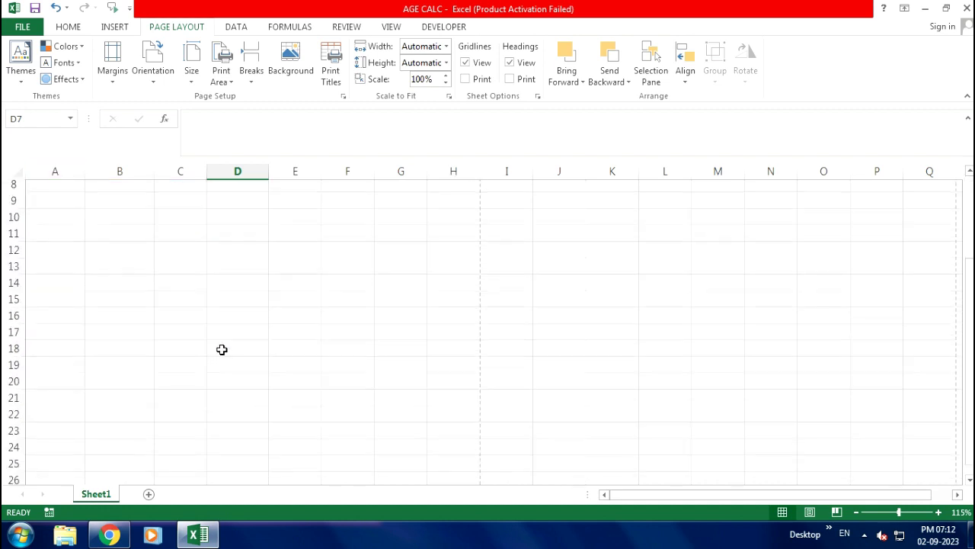
scroll(205, 355, down, 1)
scroll(126, 390, down, 2)
scroll(126, 389, down, 2)
scroll(127, 390, down, 3)
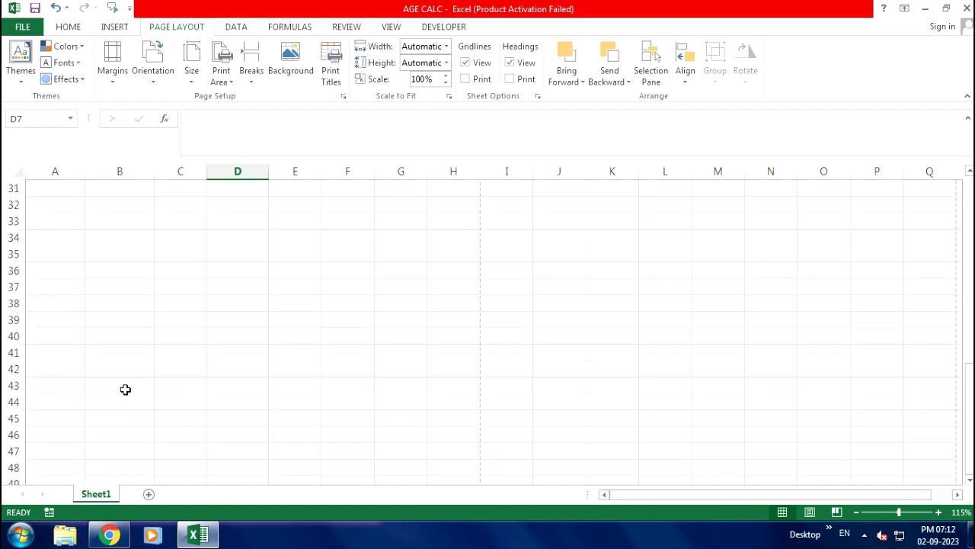
scroll(126, 389, down, 2)
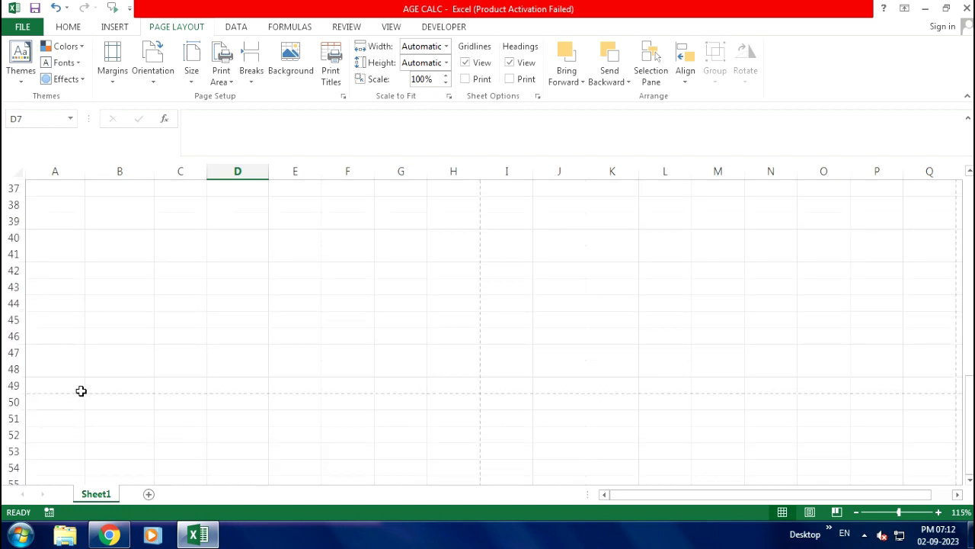
scroll(151, 331, up, 12)
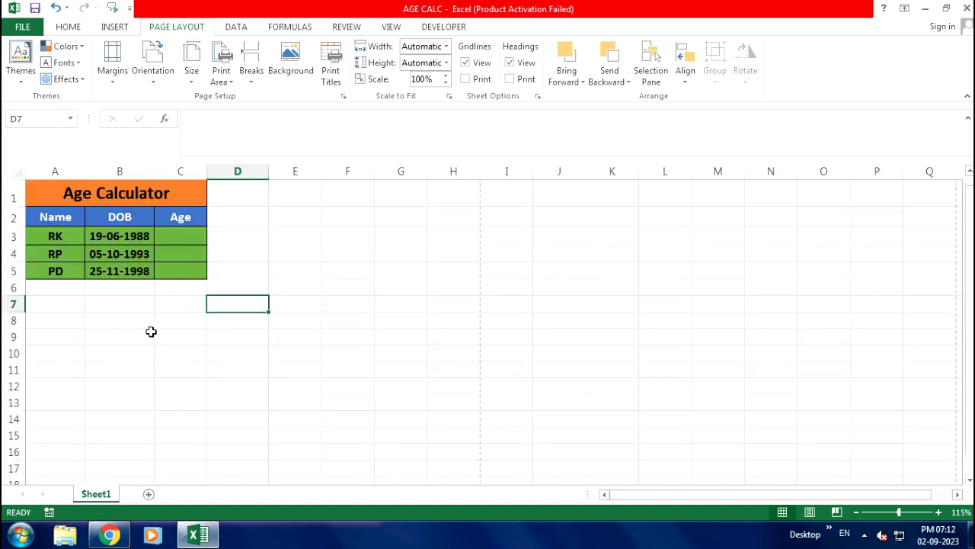
click(301, 270)
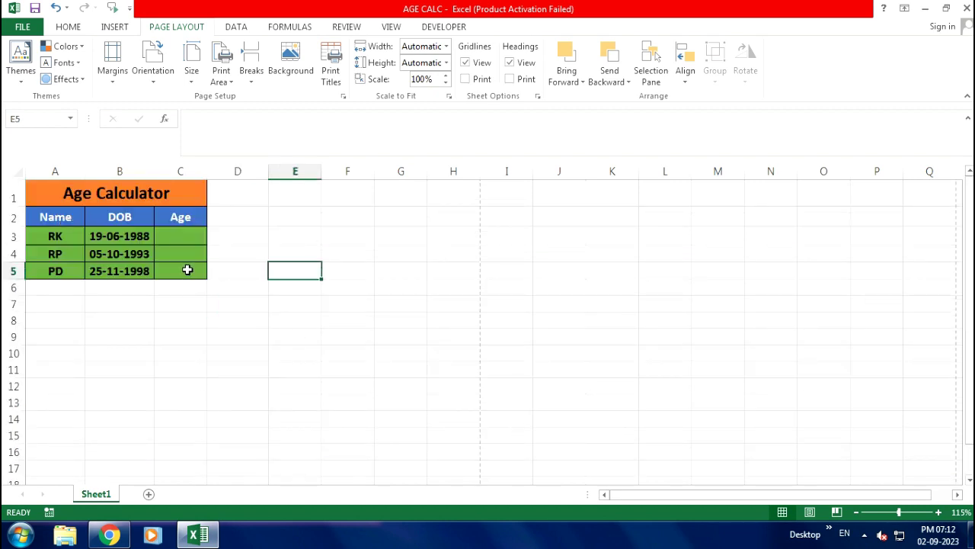
click(294, 304)
click(266, 258)
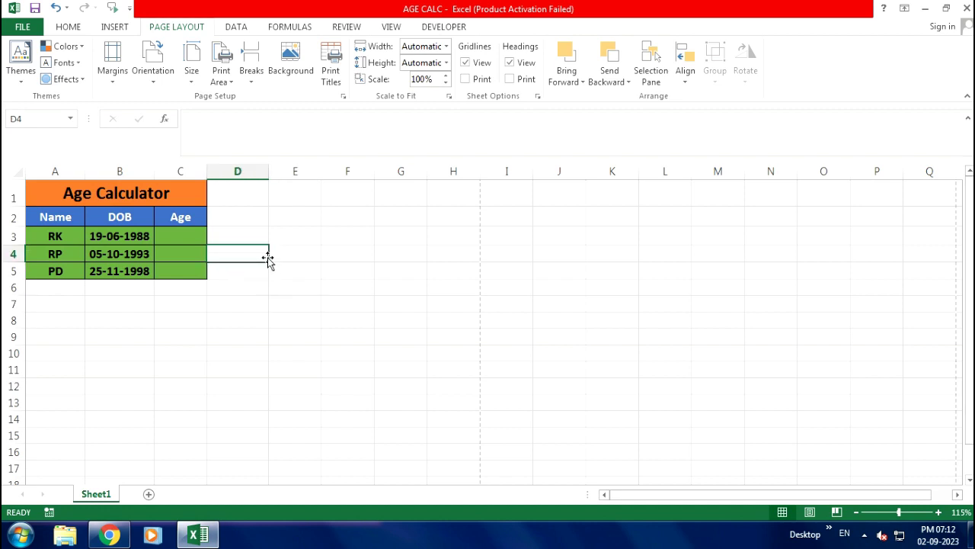
click(247, 203)
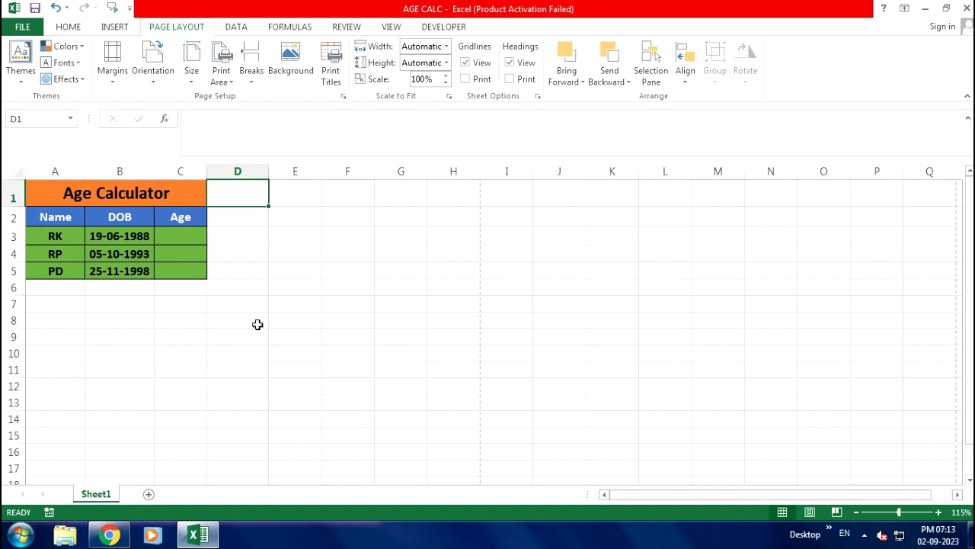
click(245, 289)
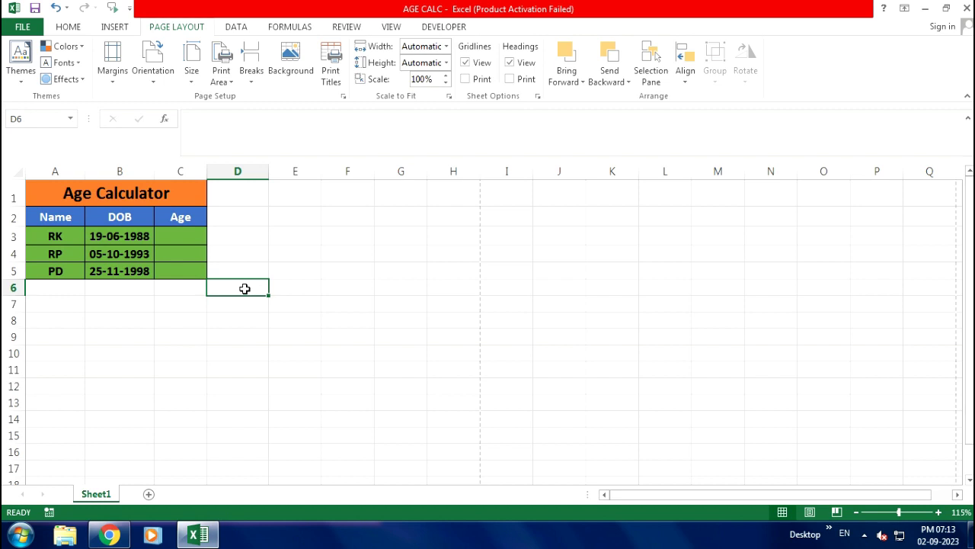
click(314, 283)
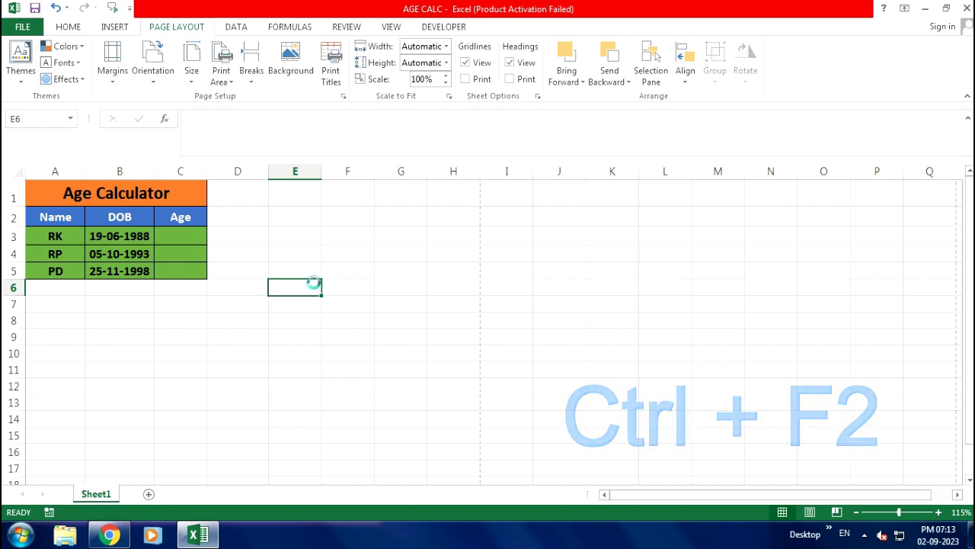
key(ctrl+F2)
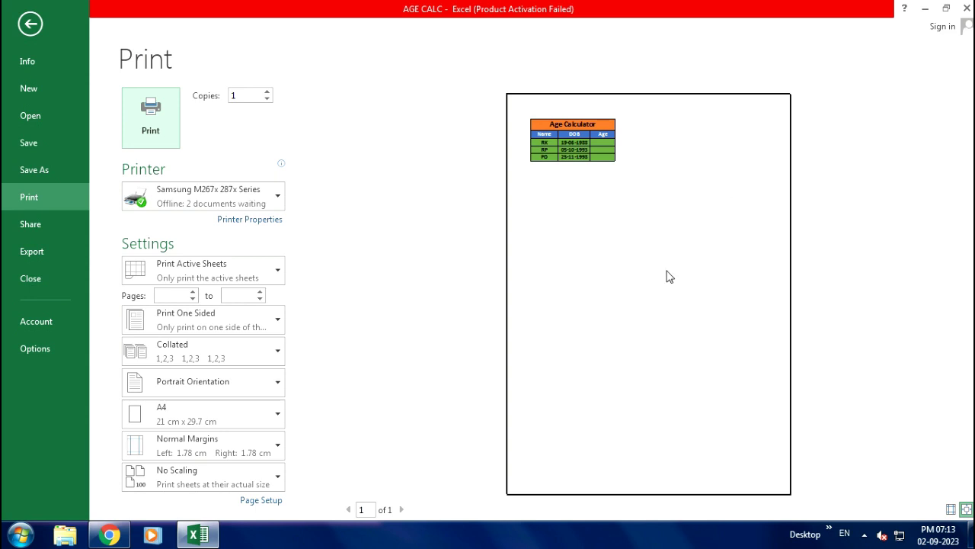
key(Escape)
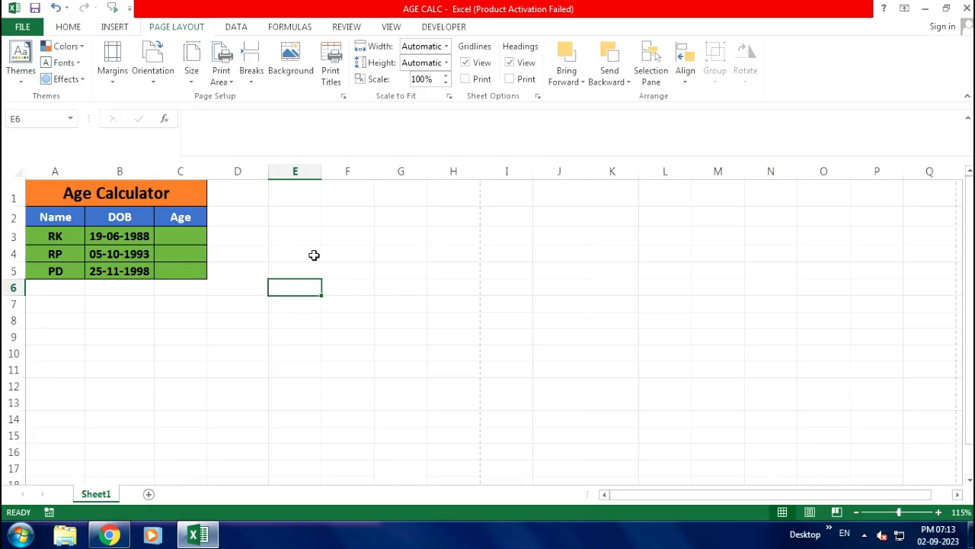
- Select the table A1:C5 and apply No Border to clear its cell borders
click(248, 292)
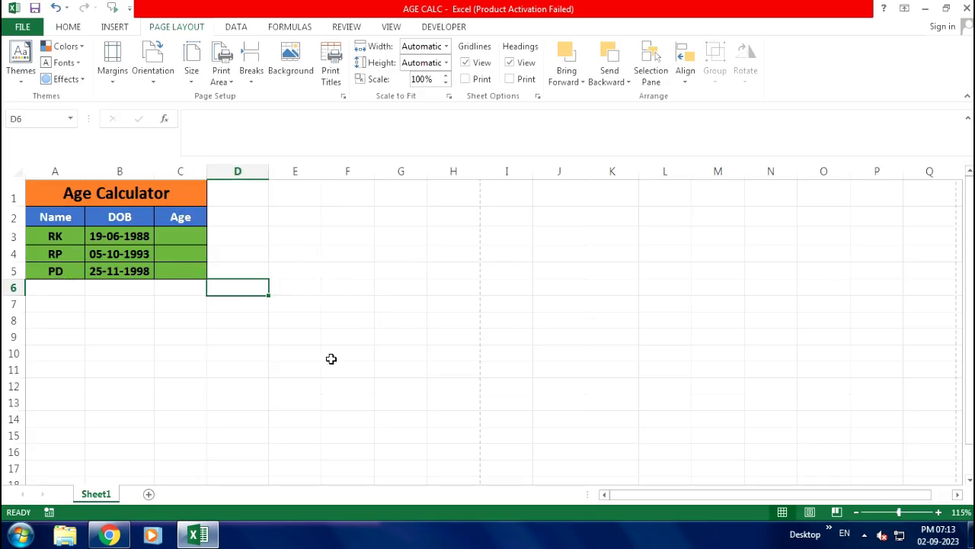
click(42, 190)
drag(143, 205, 156, 271)
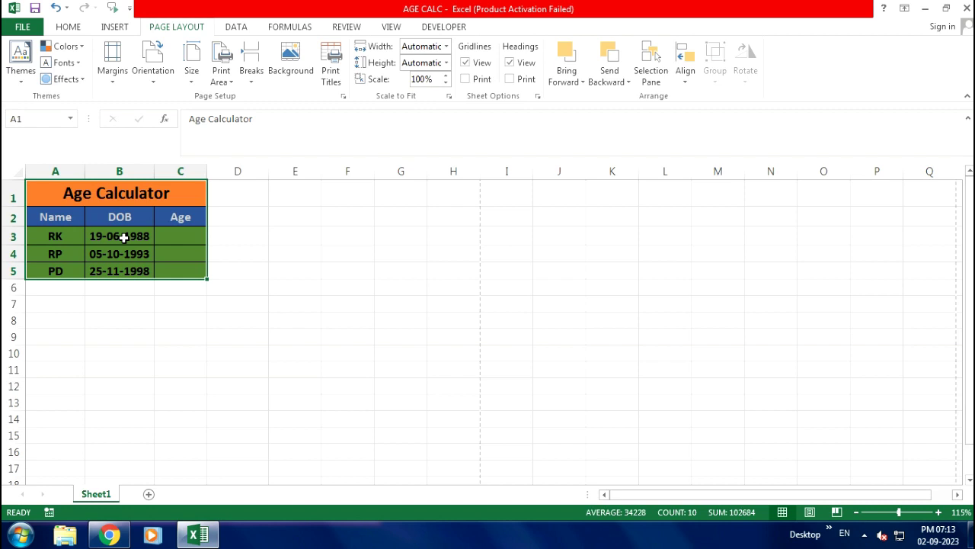
click(72, 25)
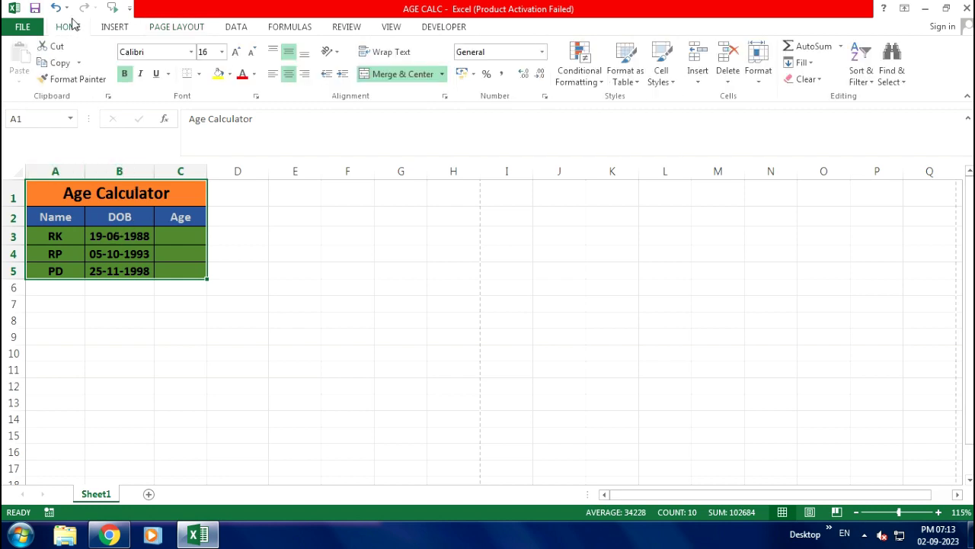
click(198, 74)
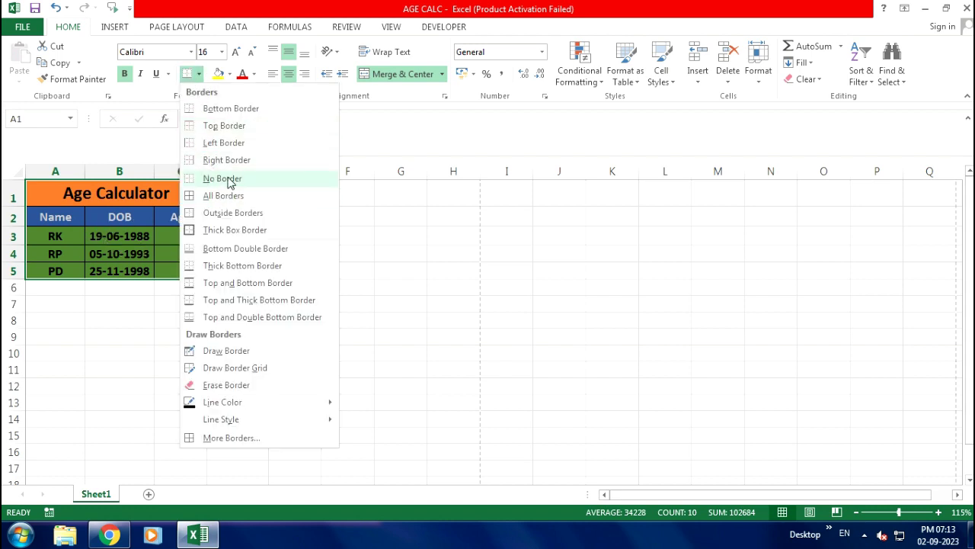
click(229, 182)
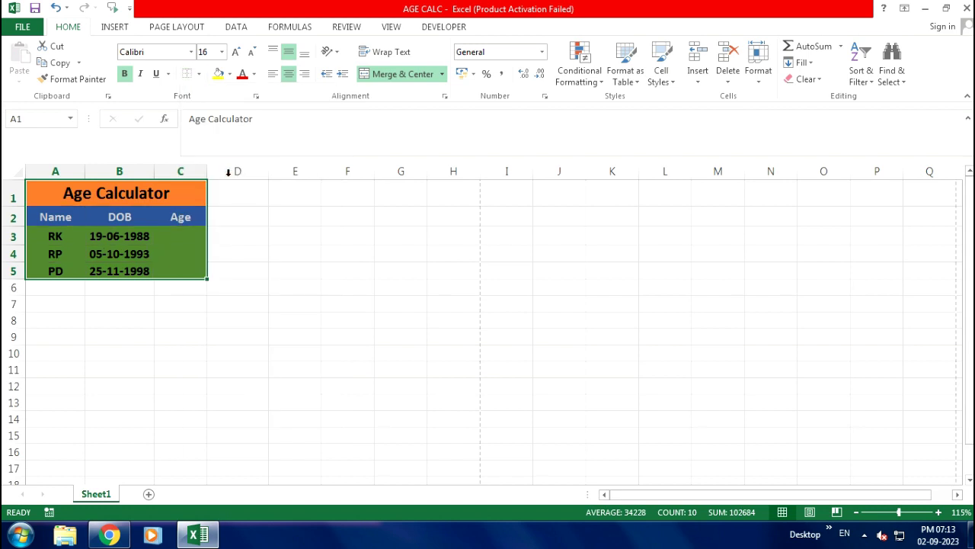
click(181, 315)
key(ctrl+p)
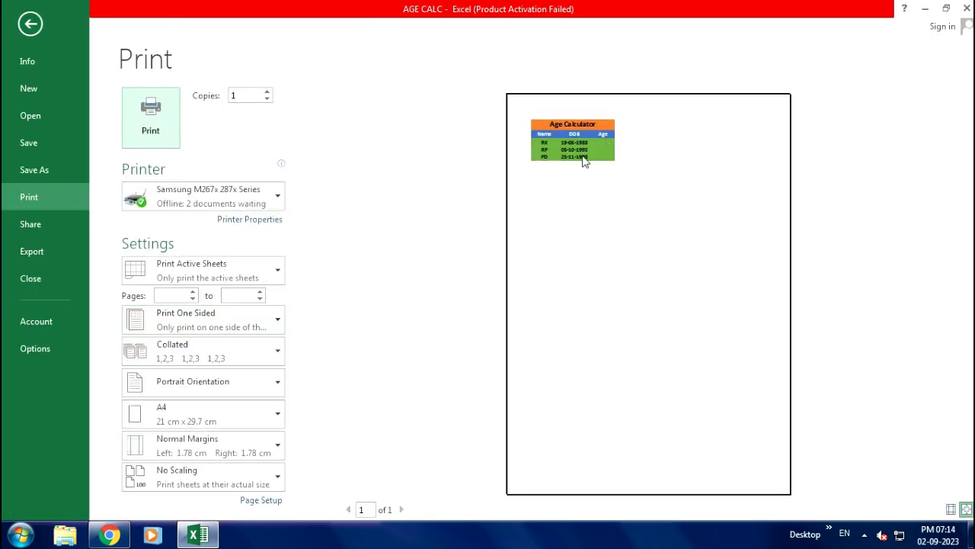
key(Escape)
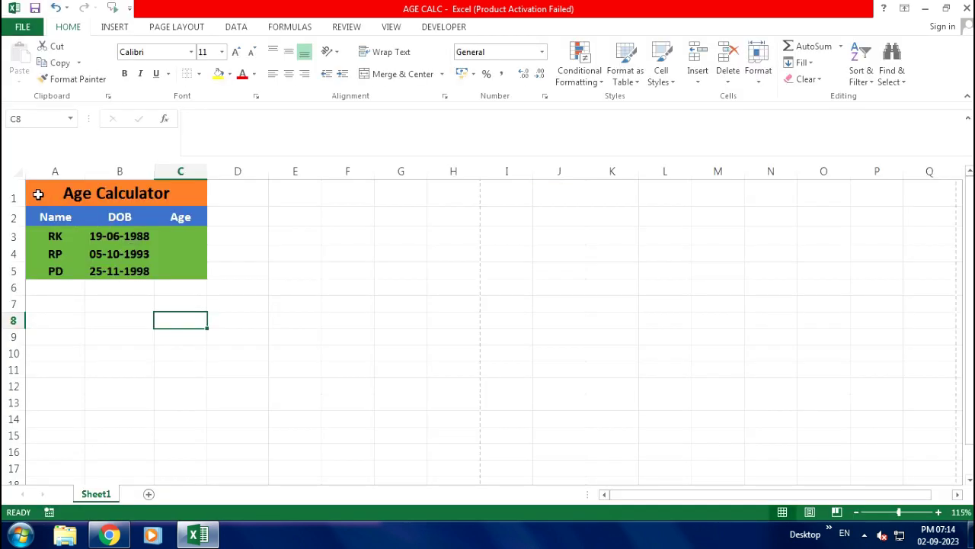
drag(36, 187, 162, 274)
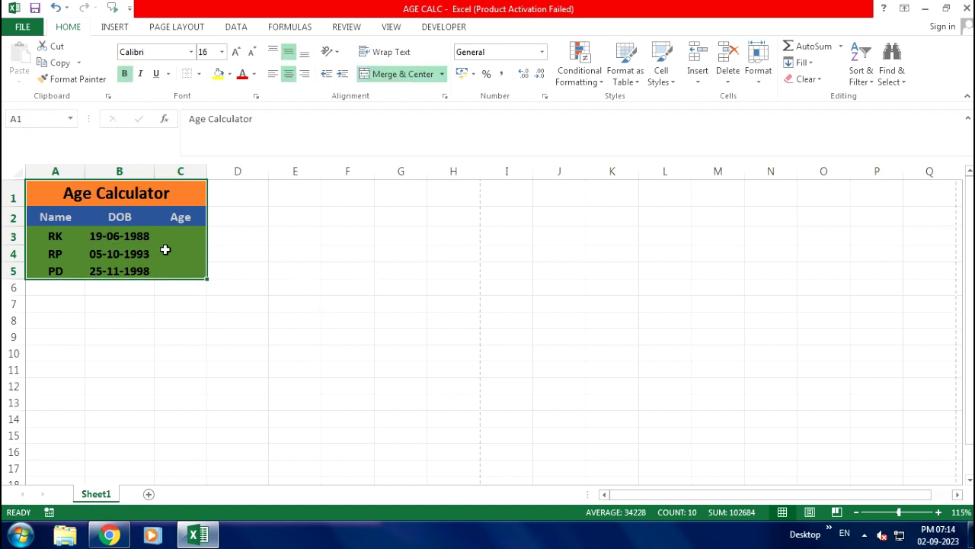
- Paste copies of the Age Calculator table at cells E5 and C14
key(ctrl+c)
click(274, 270)
key(ctrl+v)
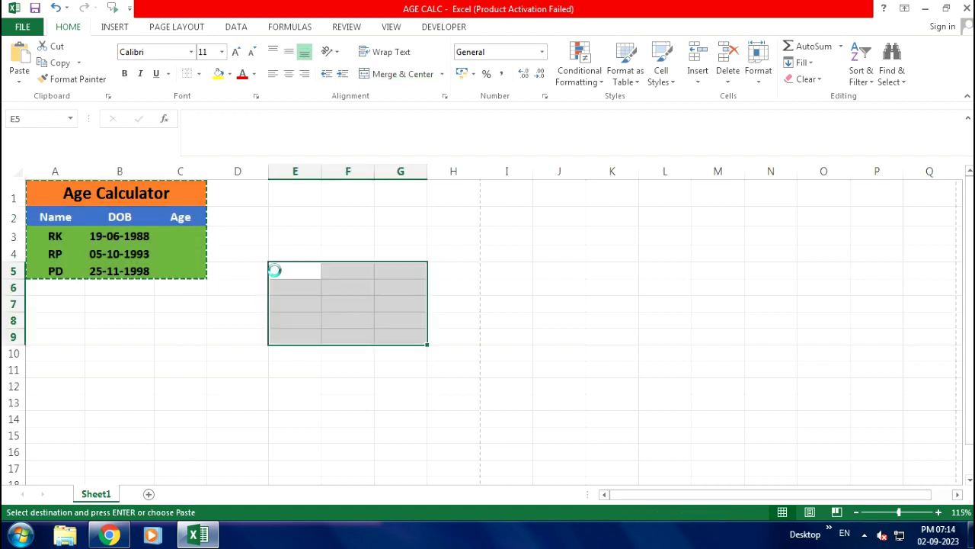
click(156, 429)
key(ctrl+v)
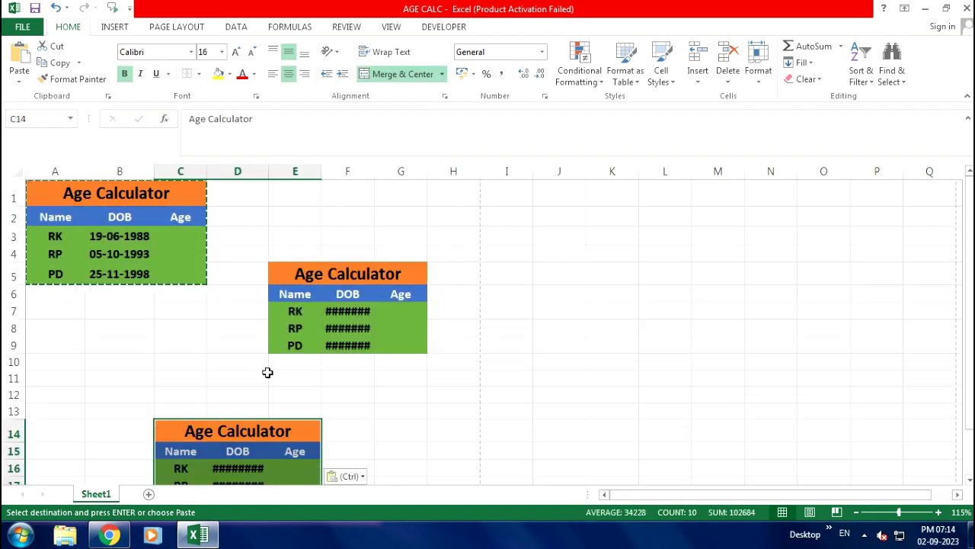
- Widen columns F and D so the copied tables' DOB dates display
scroll(267, 372, down, 1)
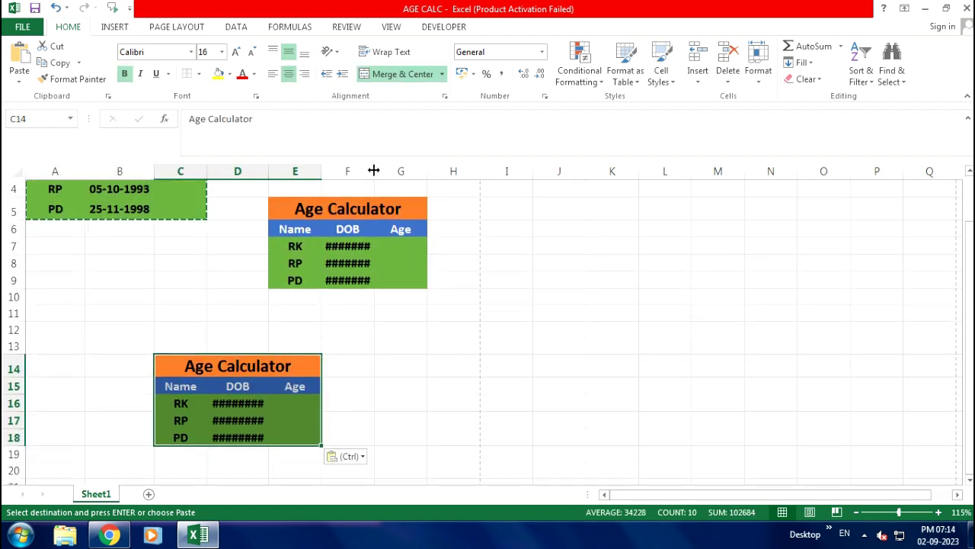
drag(373, 169, 373, 169)
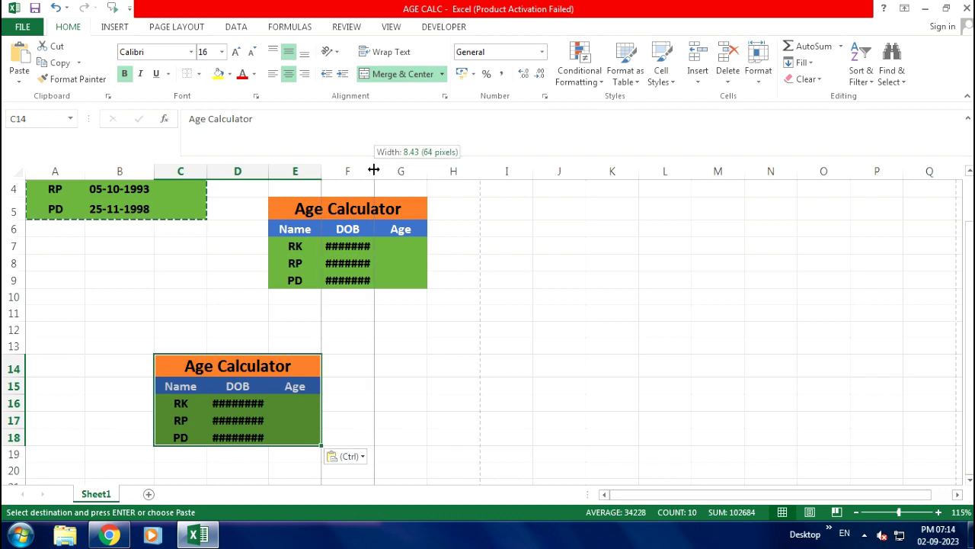
drag(373, 169, 413, 171)
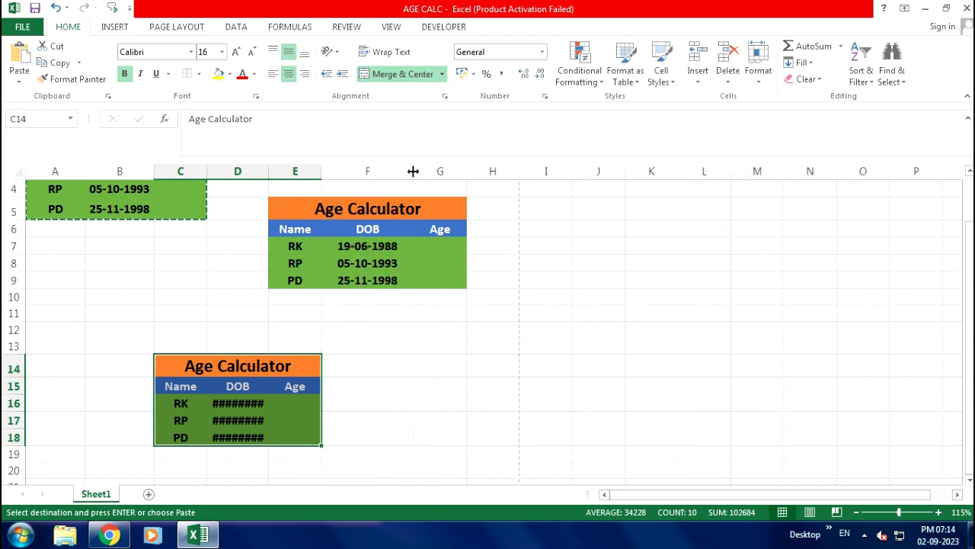
click(232, 404)
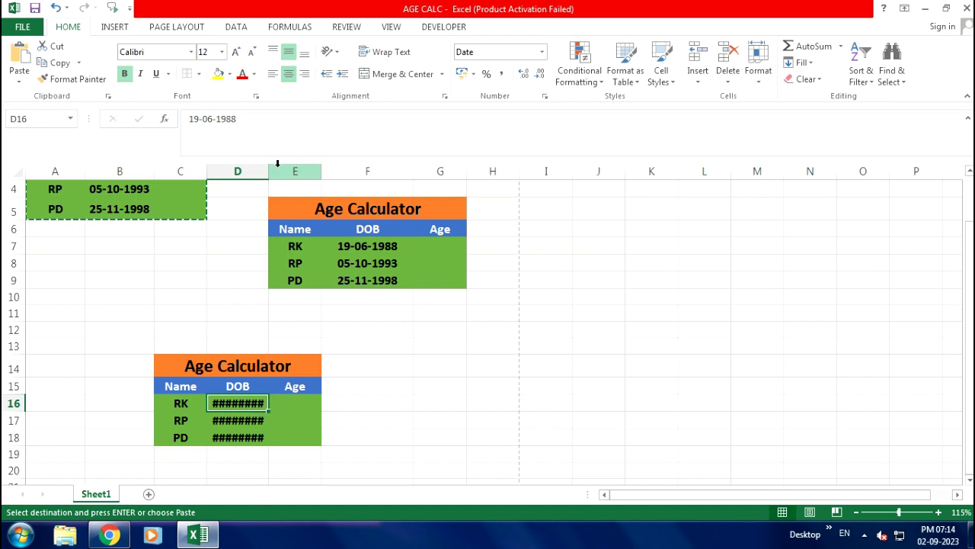
drag(271, 171, 317, 170)
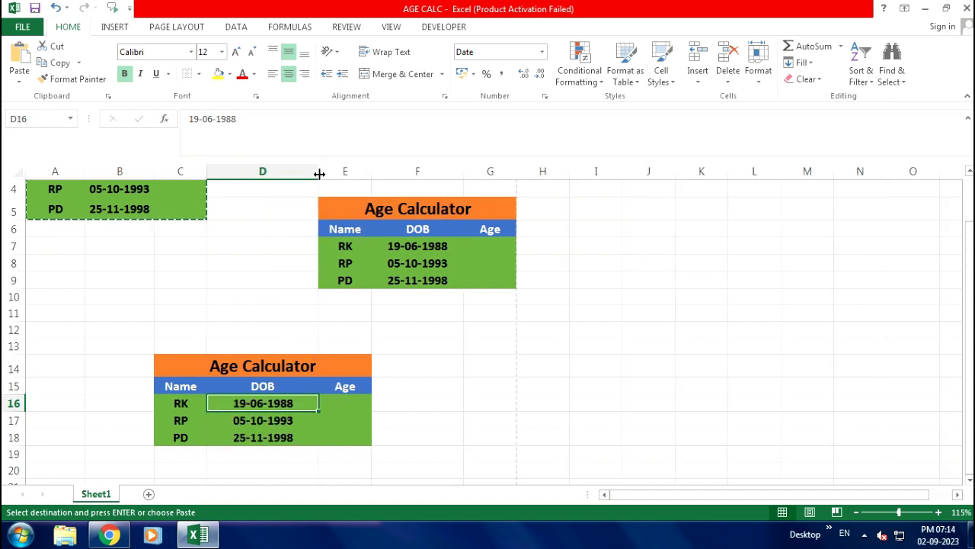
click(170, 265)
scroll(140, 293, up, 1)
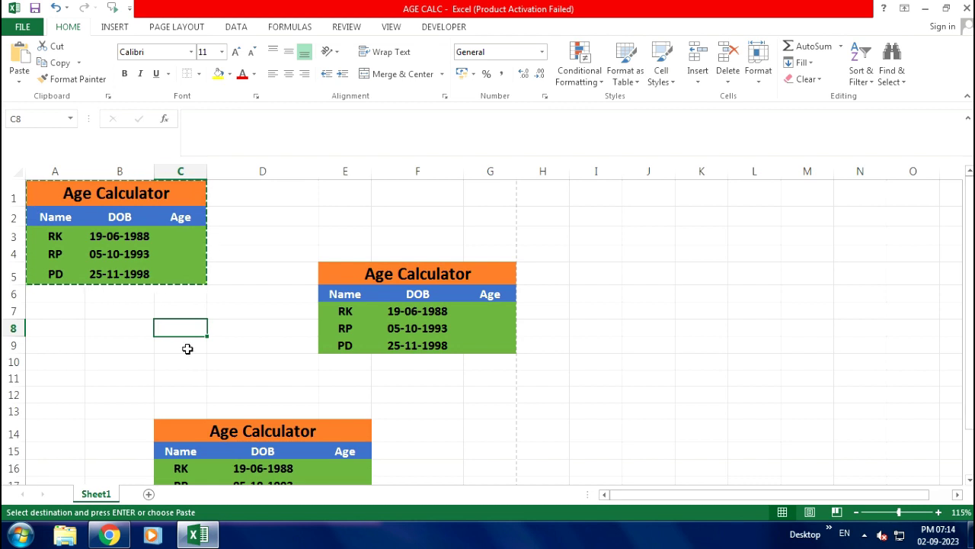
click(219, 315)
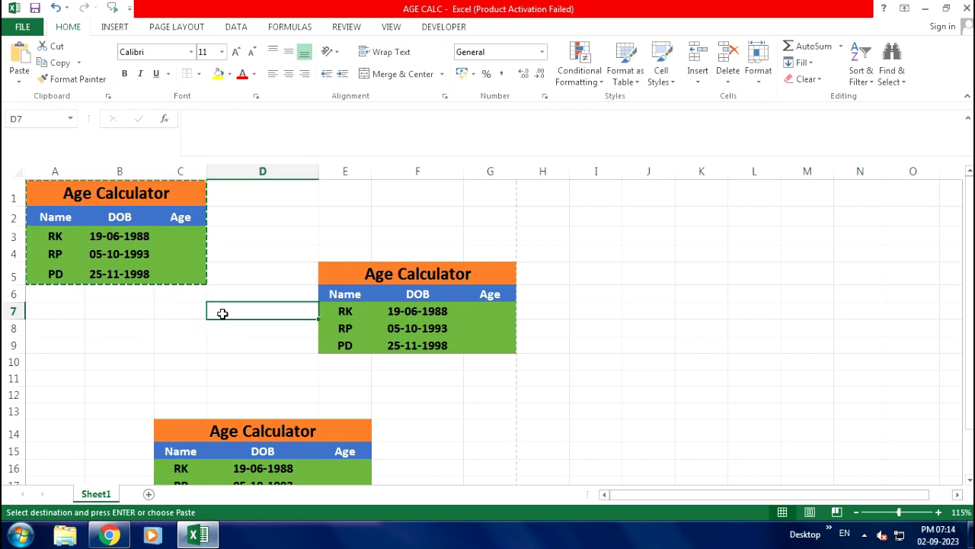
key(Escape)
text(=)
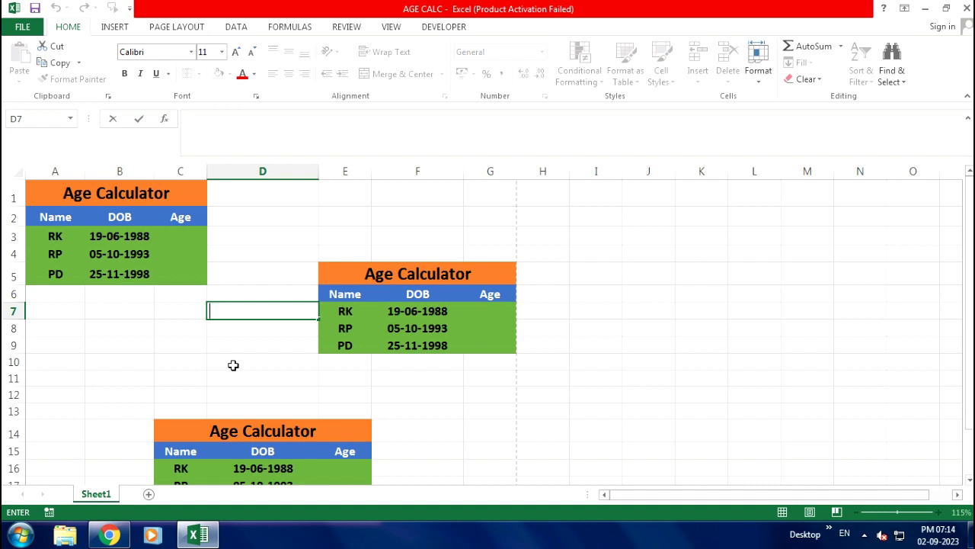
click(233, 365)
key(ctrl+p)
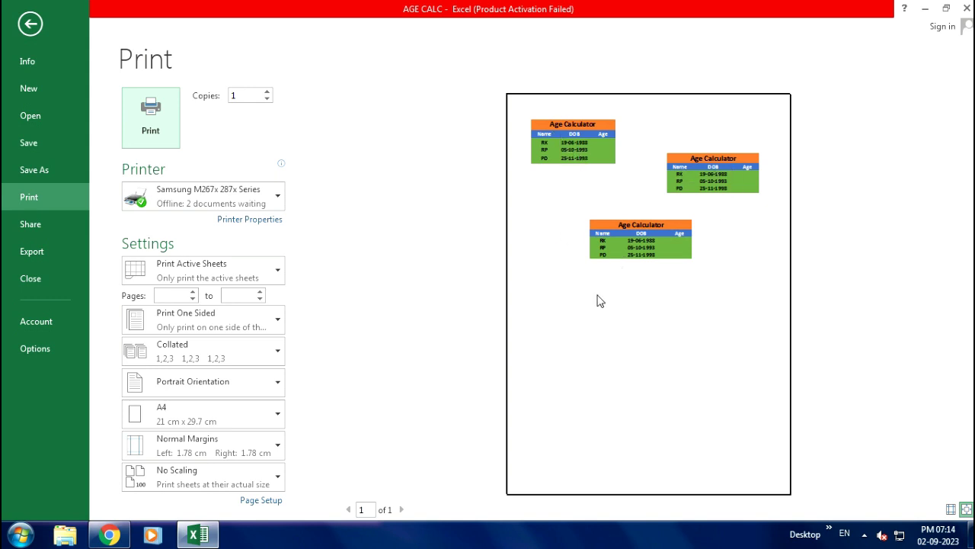
key(Escape)
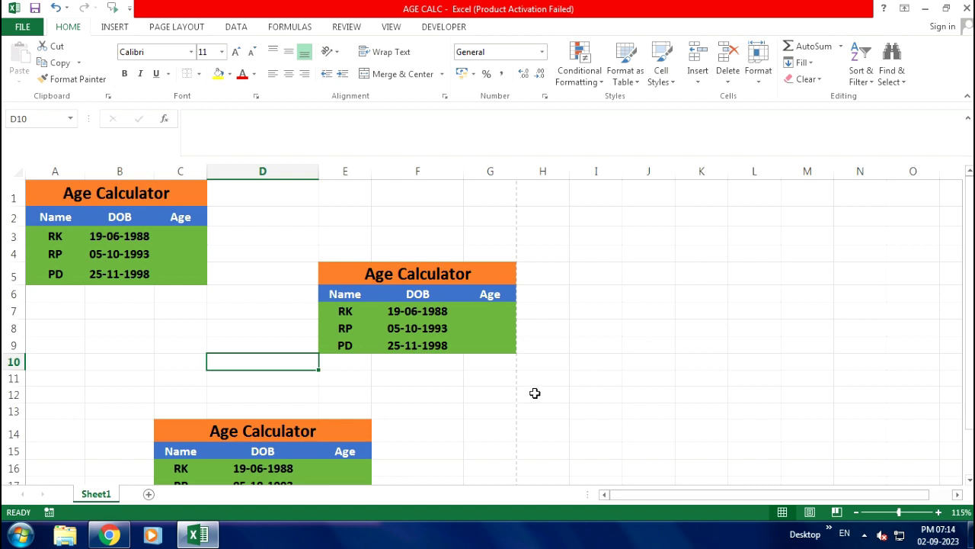
- Select cell C9 and bring up the Page Layout ribbon options
click(192, 341)
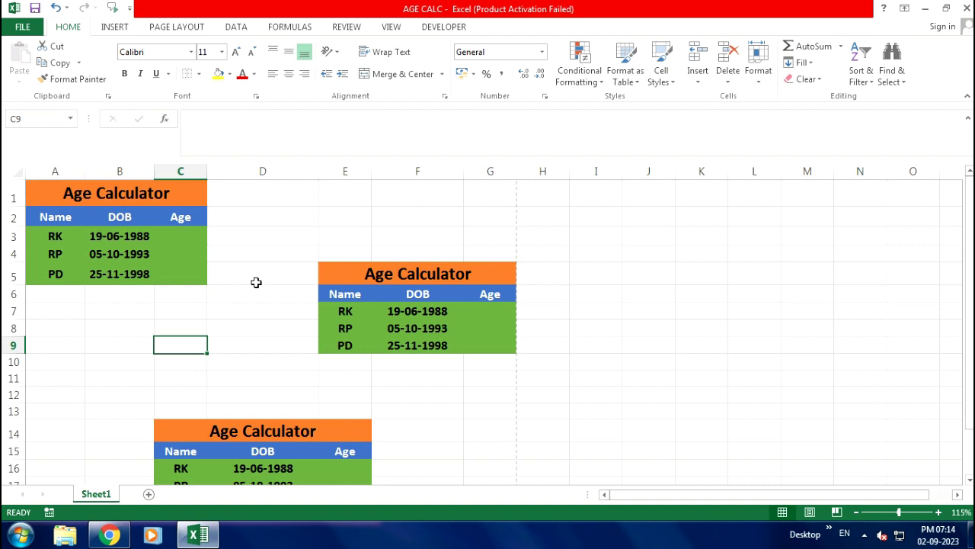
click(180, 27)
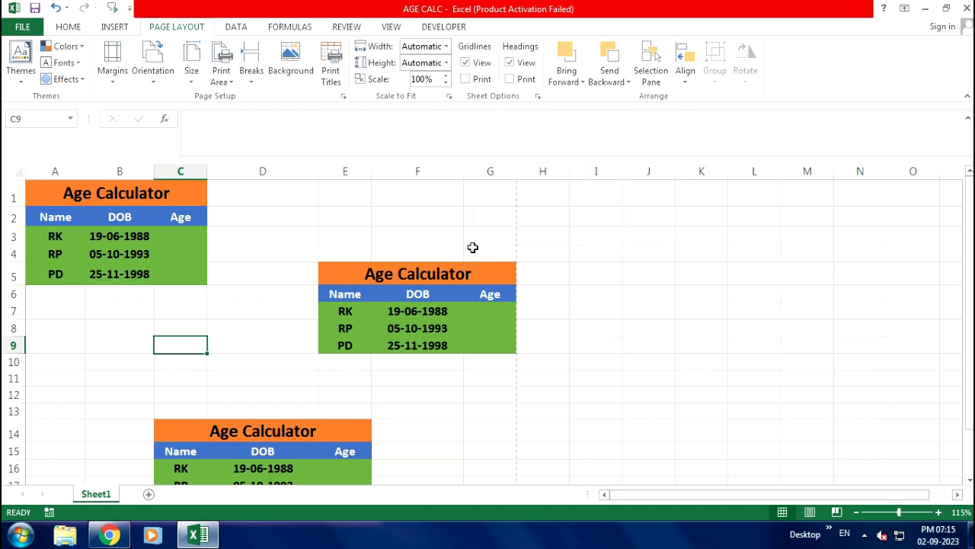
- Set Gridlines and Headings to both View and Print in Sheet Options
click(448, 230)
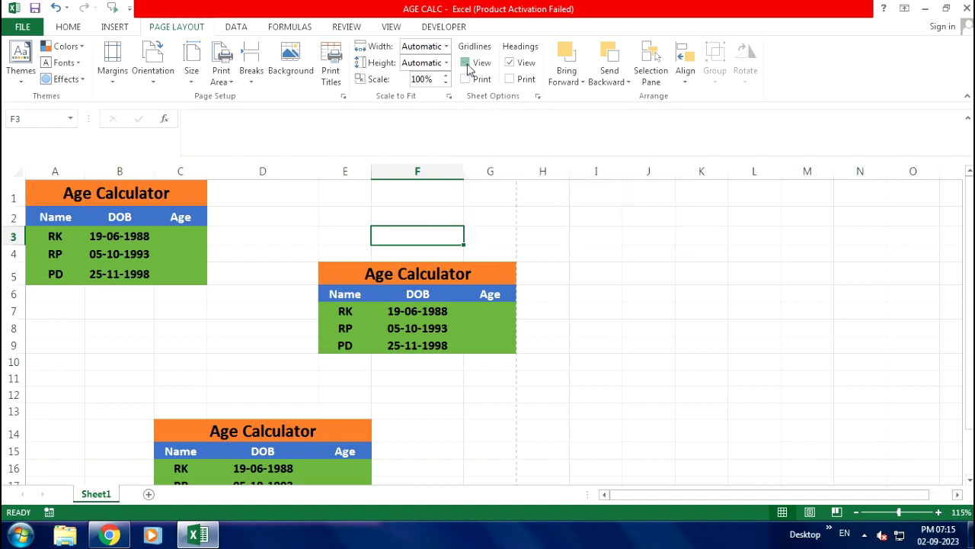
click(466, 64)
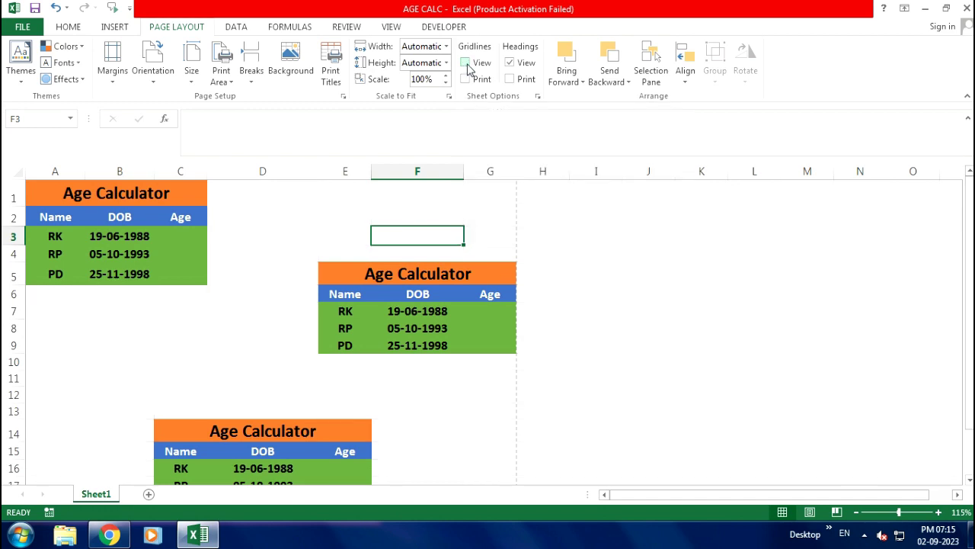
click(510, 64)
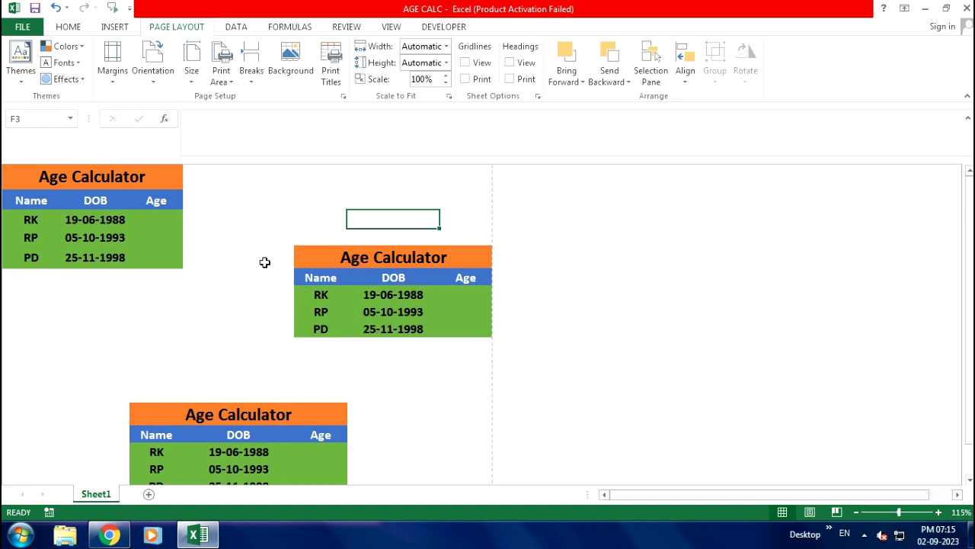
click(465, 63)
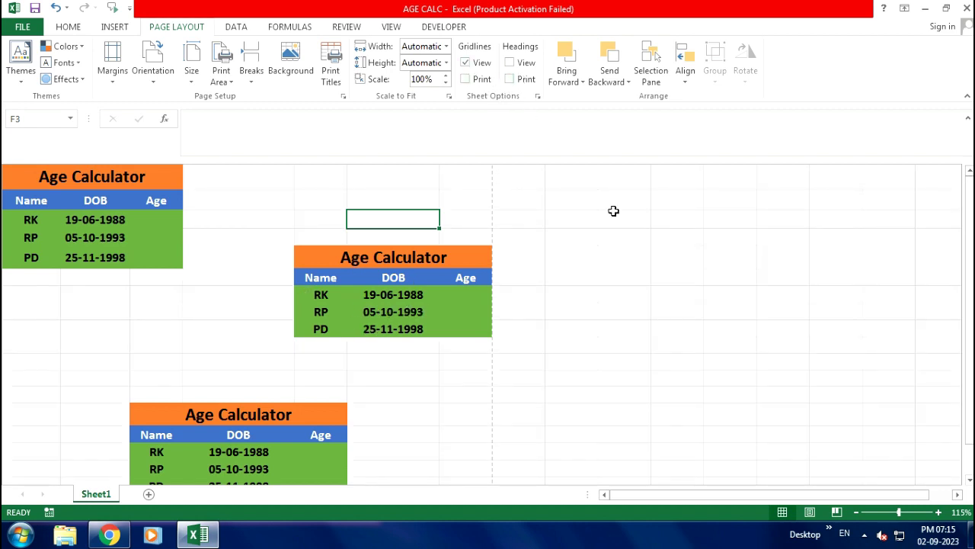
click(509, 63)
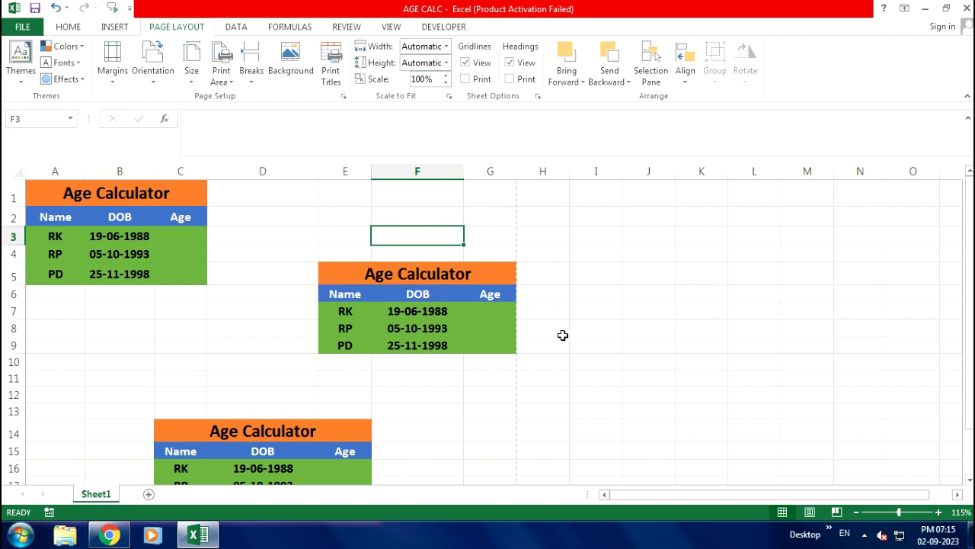
click(465, 79)
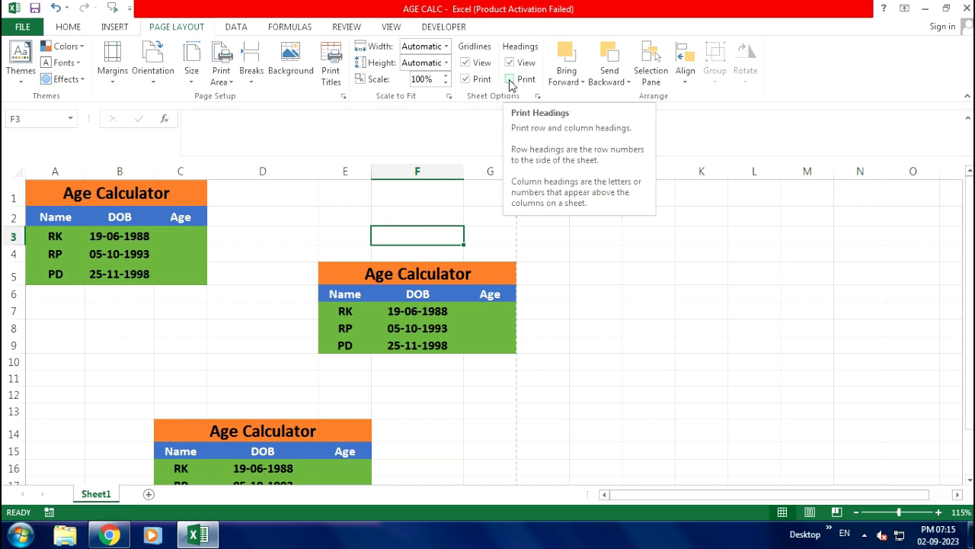
click(508, 79)
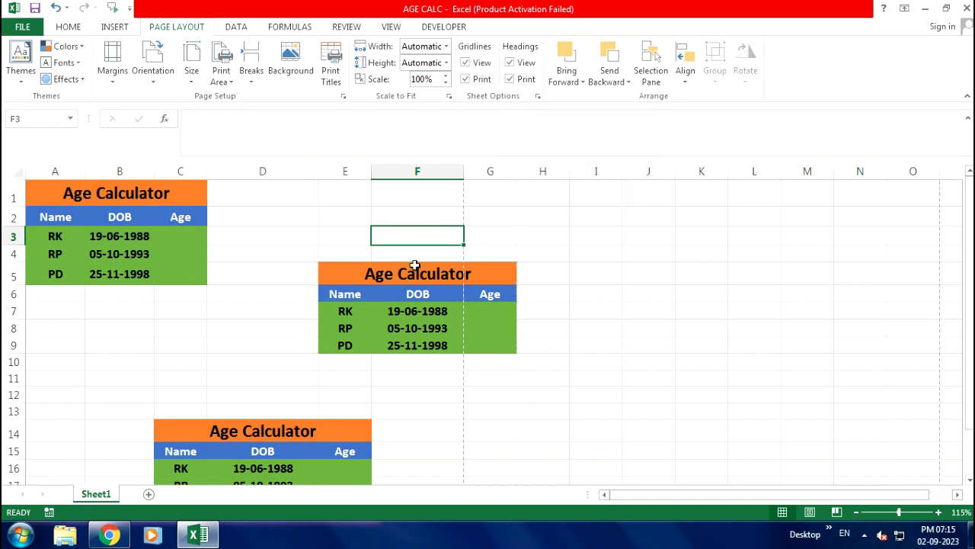
drag(335, 272, 496, 340)
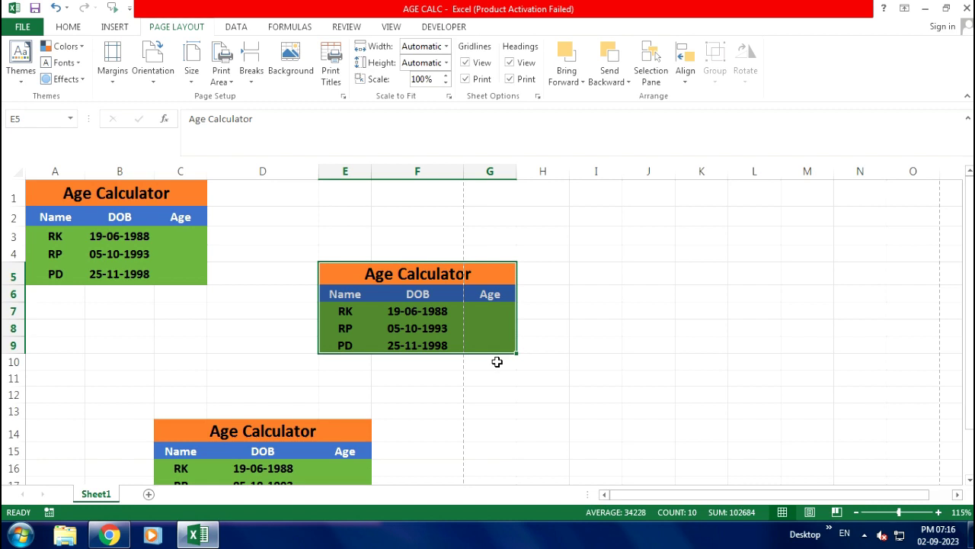
- Move the E5:G9 Age Calculator table down to cell A23
key(ctrl+c)
scroll(116, 394, down, 3)
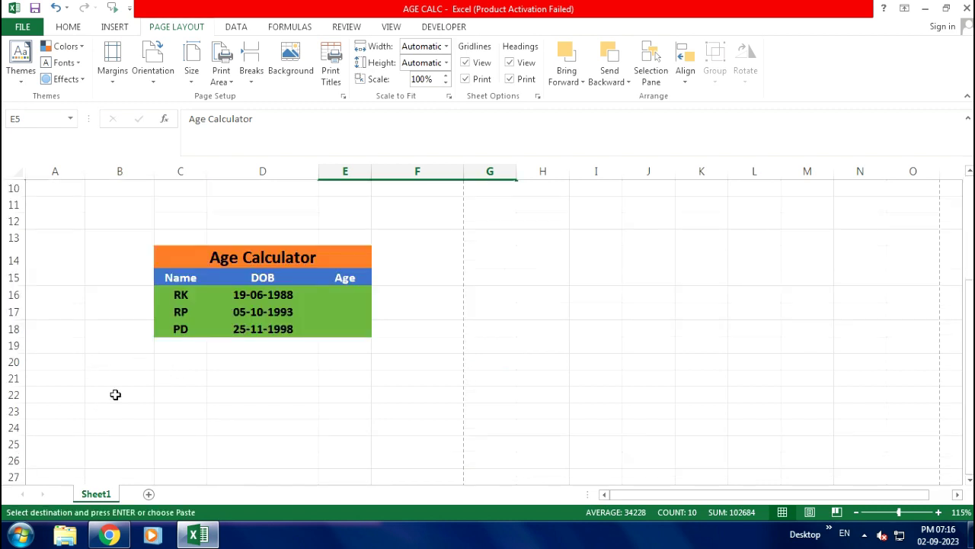
click(85, 414)
key(Return)
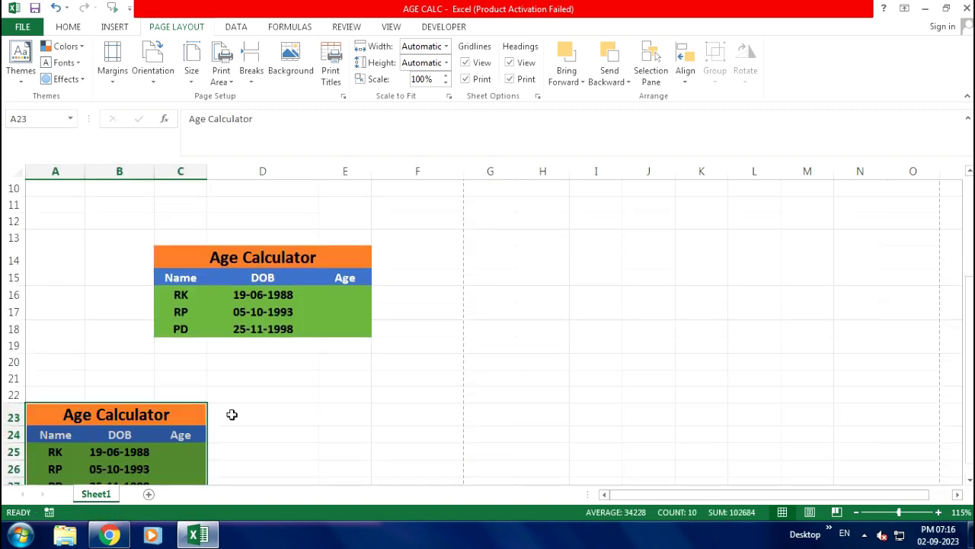
click(246, 396)
scroll(544, 425, up, 1)
scroll(505, 270, up, 1)
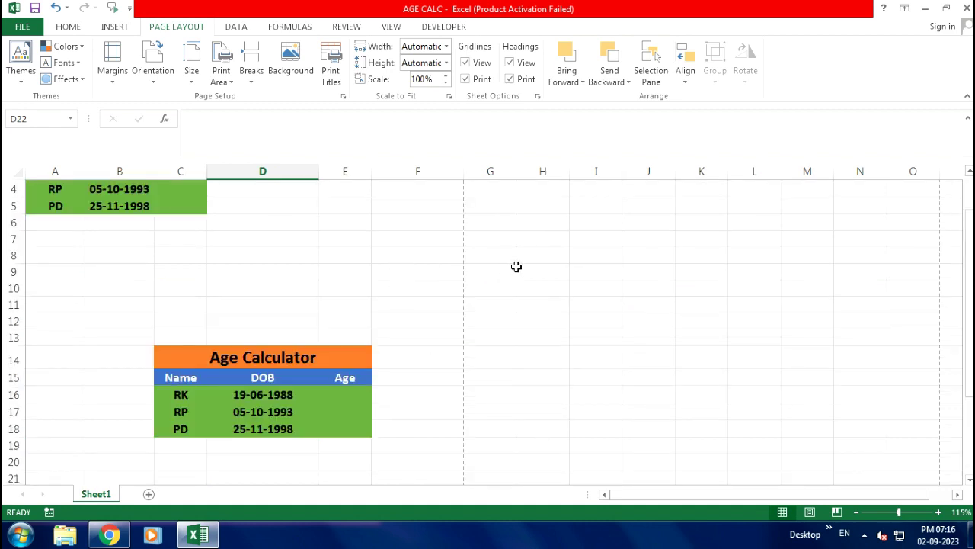
scroll(111, 366, down, 1)
scroll(127, 381, down, 2)
- Preview the sheet's printout with Ctrl+P
click(318, 363)
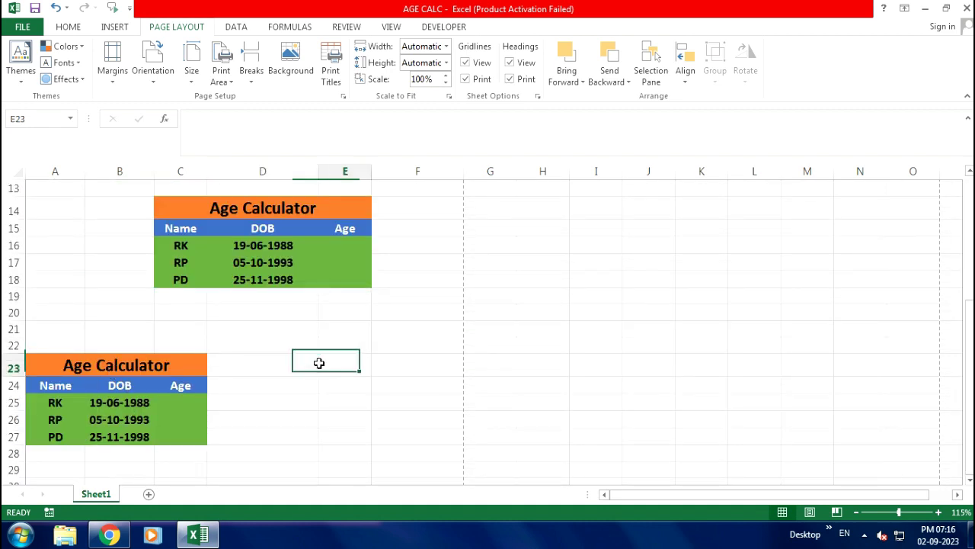
scroll(320, 364, up, 4)
click(315, 314)
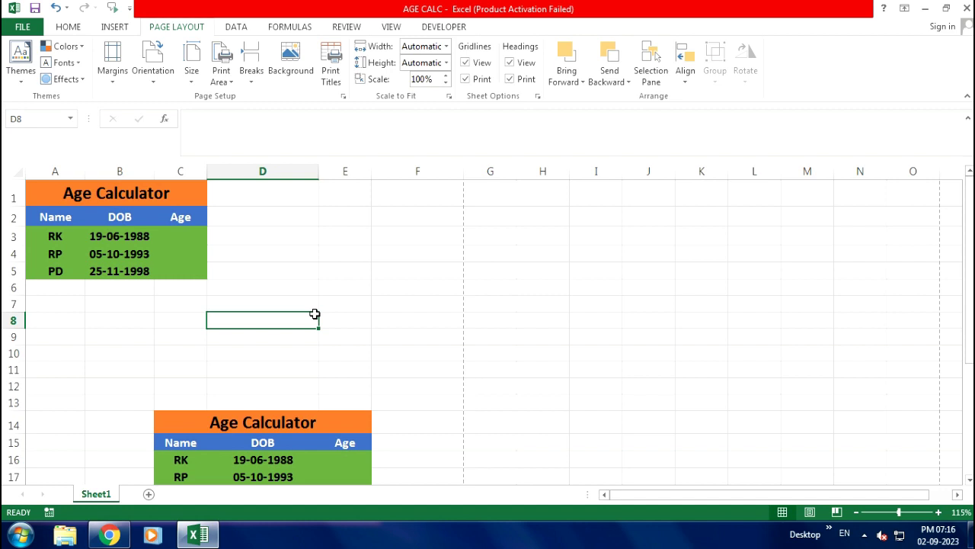
key(ctrl+p)
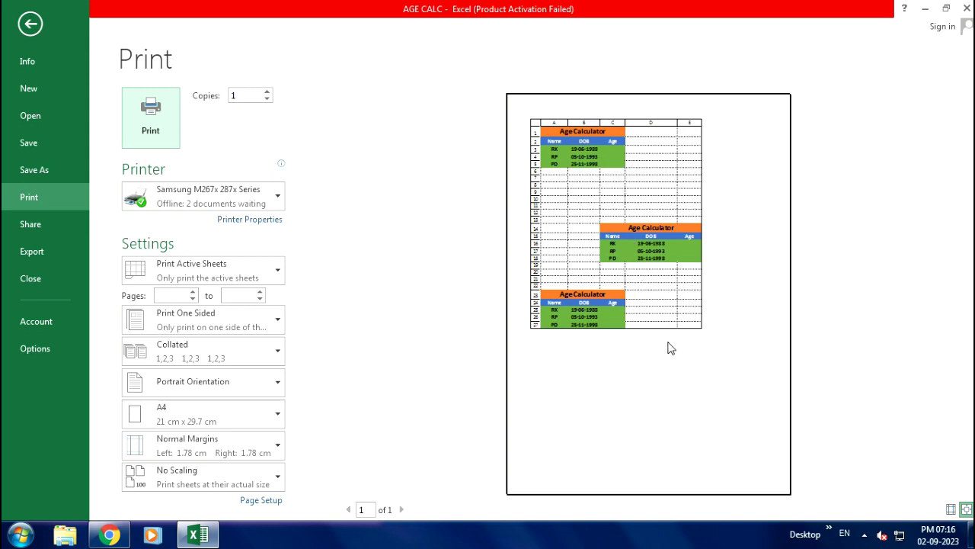
- Leave print preview and return to the worksheet at cell D5
key(Escape)
click(257, 267)
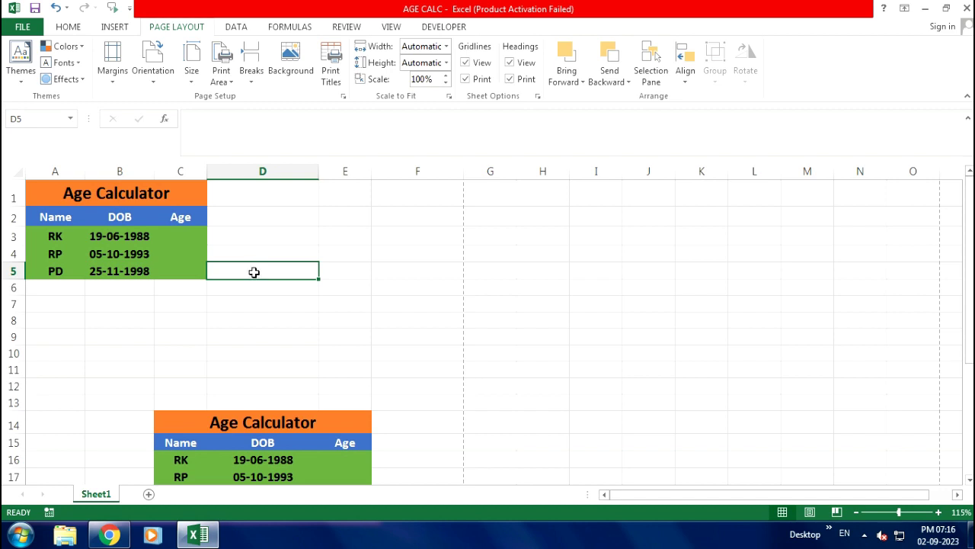
drag(274, 255, 312, 243)
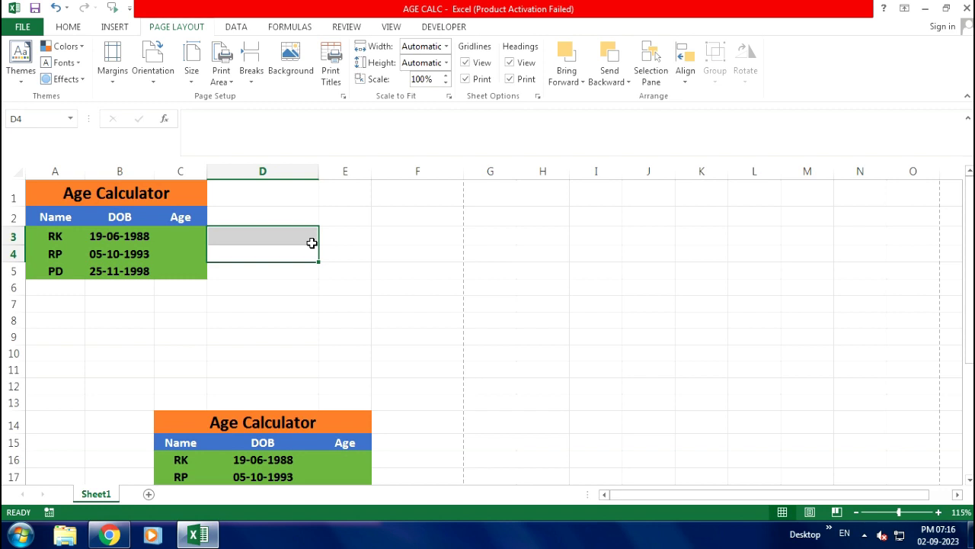